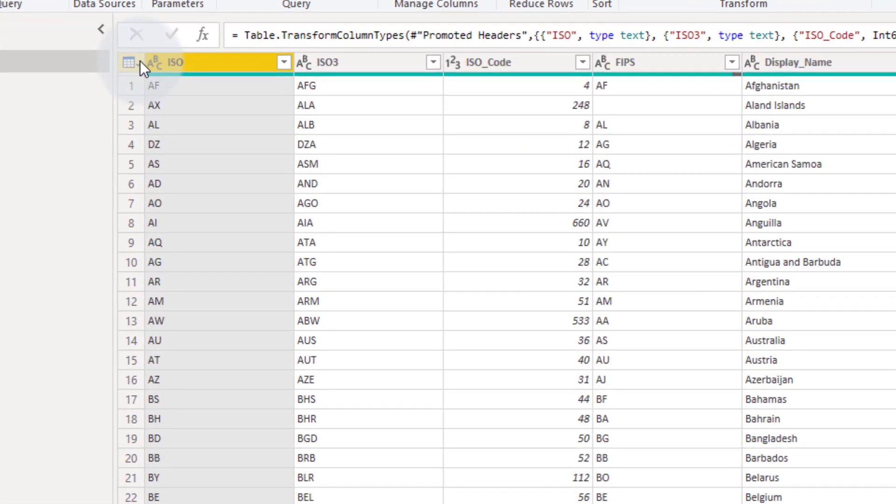
Keep only the ISO3, Display_Name, Area_SqKm and Population columns in the countries query
{"action": "left_click", "coordinate": [140, 60]}
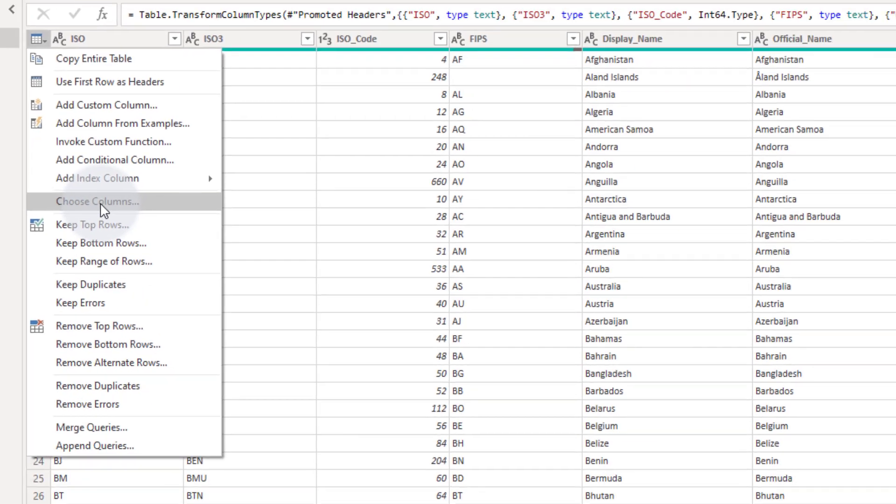
{"action": "left_click", "coordinate": [200, 246]}
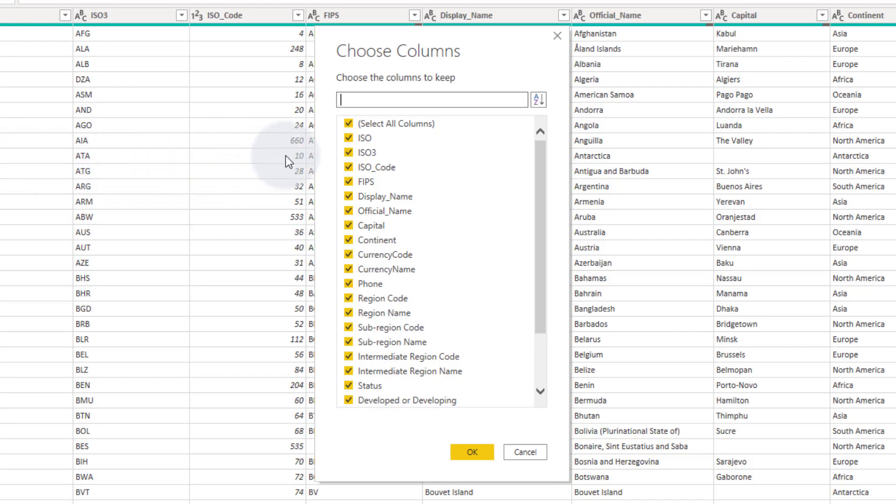
{"action": "left_click", "coordinate": [348, 123]}
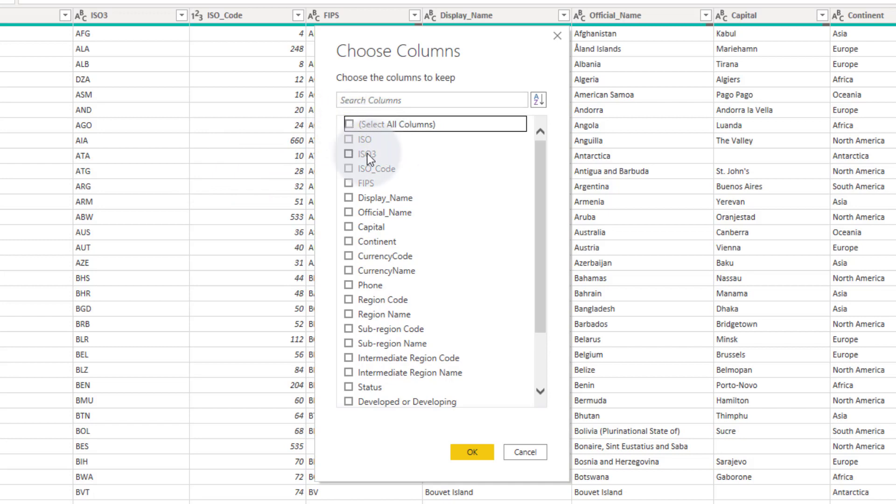
{"action": "left_click", "coordinate": [348, 154]}
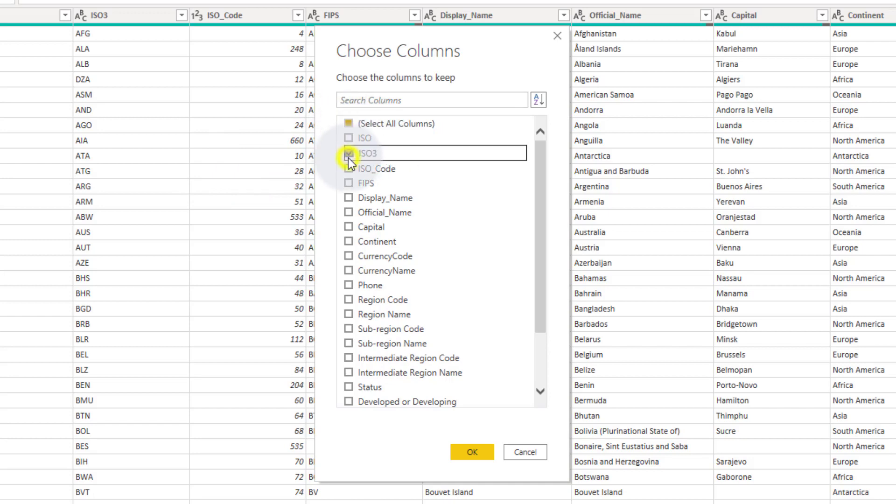
{"action": "left_click", "coordinate": [349, 198]}
{"action": "scroll", "coordinate": [360, 317], "scroll_direction": "down", "scroll_amount": 2}
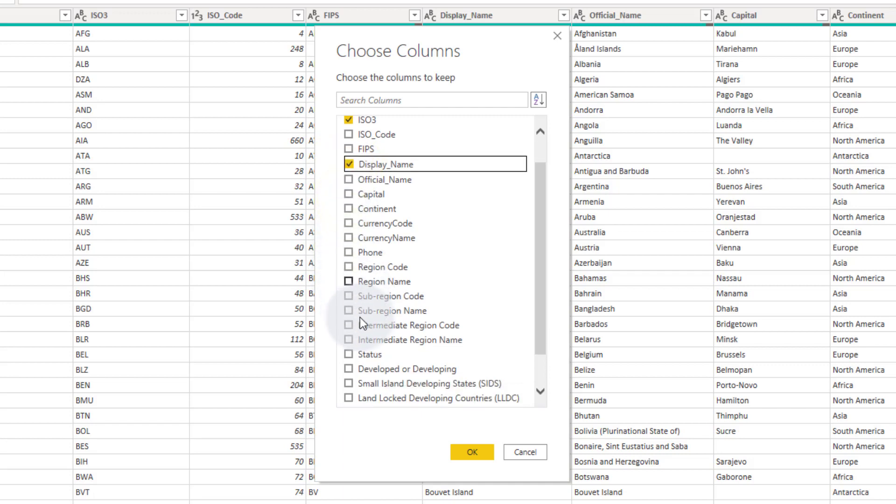
{"action": "left_click", "coordinate": [348, 384]}
{"action": "left_click", "coordinate": [348, 399]}
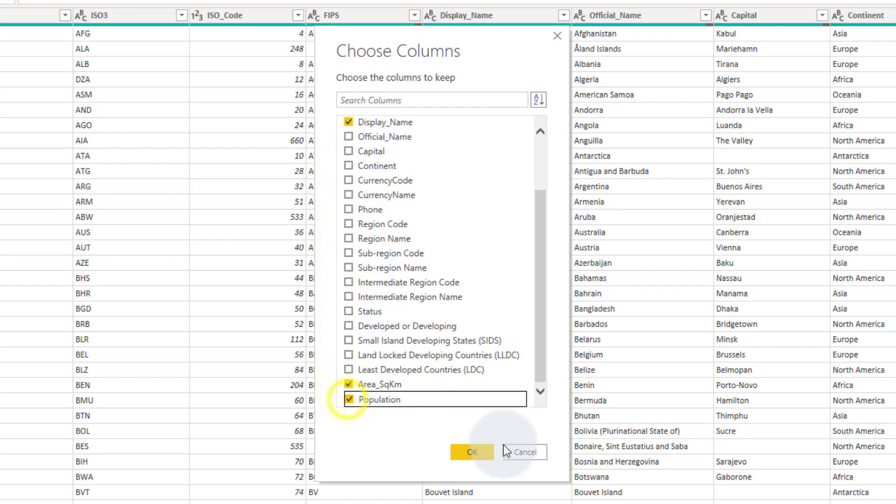
{"action": "left_click", "coordinate": [470, 453]}
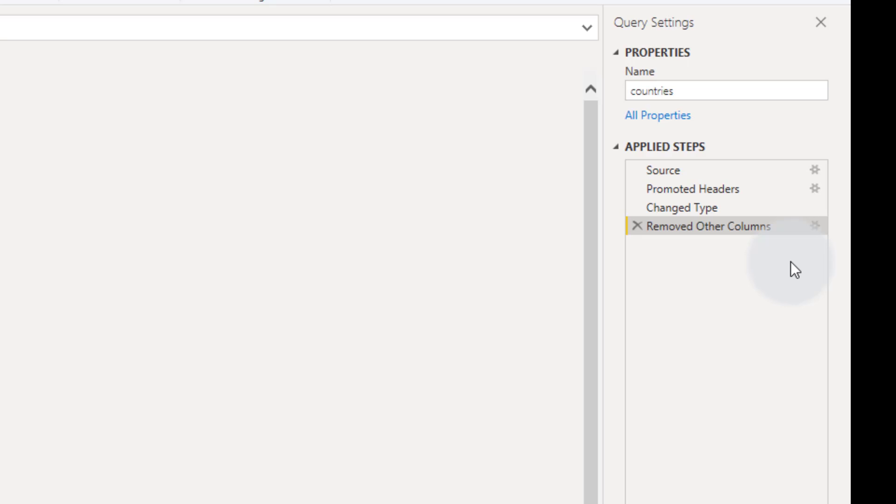
Edit the Removed Other Columns step so that the Continent column is kept as well
{"action": "left_click", "coordinate": [815, 226]}
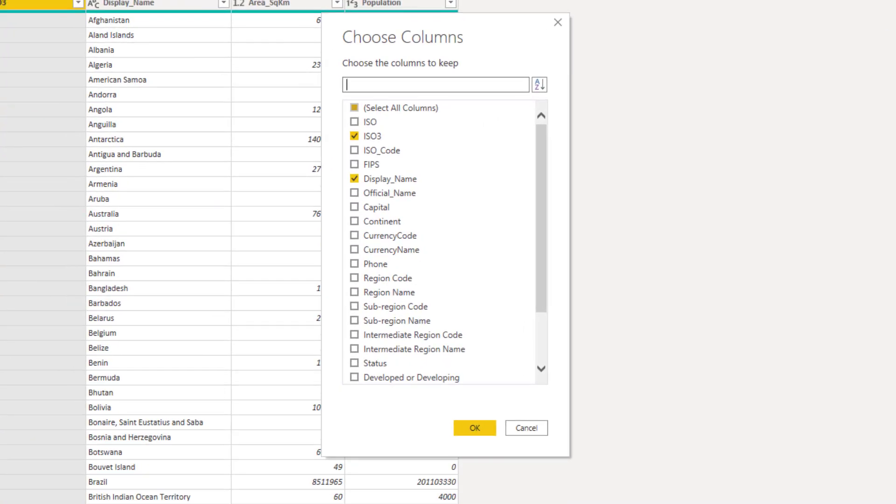
{"action": "left_click", "coordinate": [385, 221]}
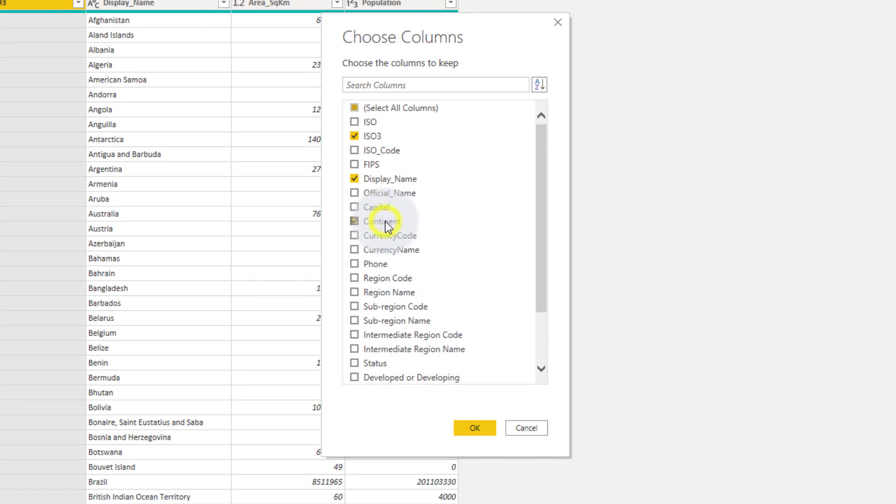
{"action": "left_click", "coordinate": [490, 429]}
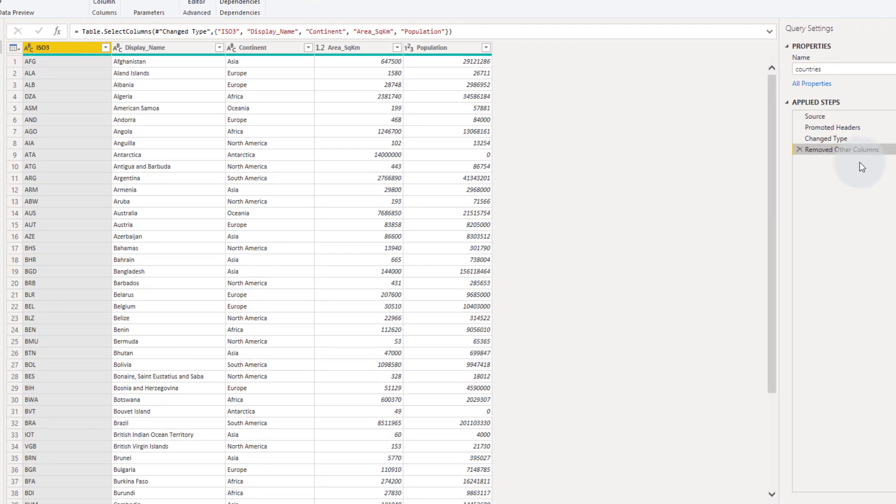
Review the countries table as it was at the earlier Changed Type and Source steps
{"action": "left_click", "coordinate": [851, 140]}
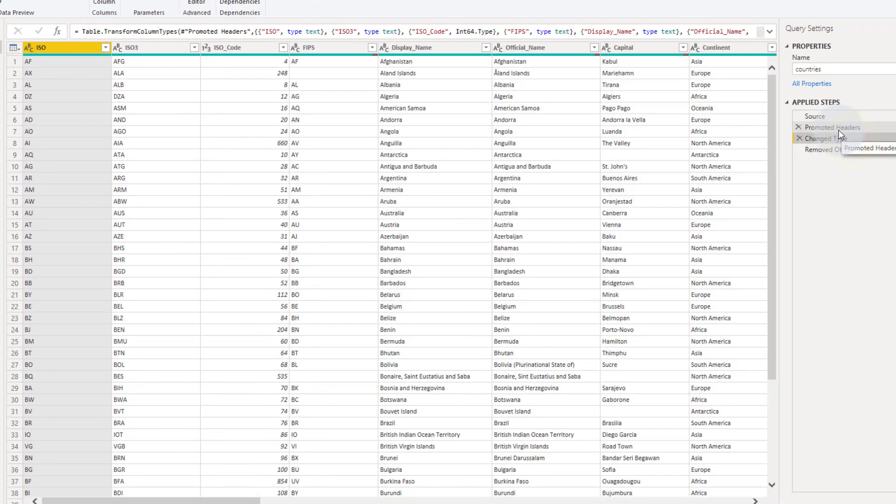
{"action": "left_click", "coordinate": [834, 120]}
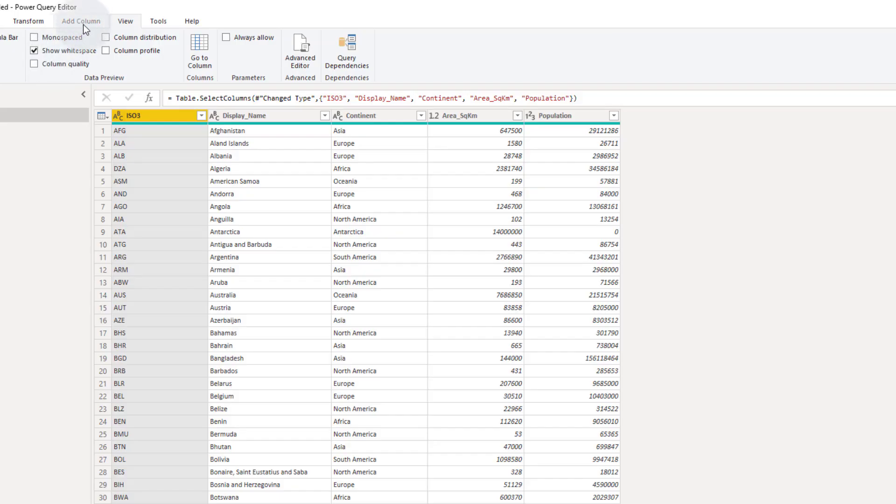
Add a column that divides Population by Area_SqKm
{"action": "left_click", "coordinate": [84, 24]}
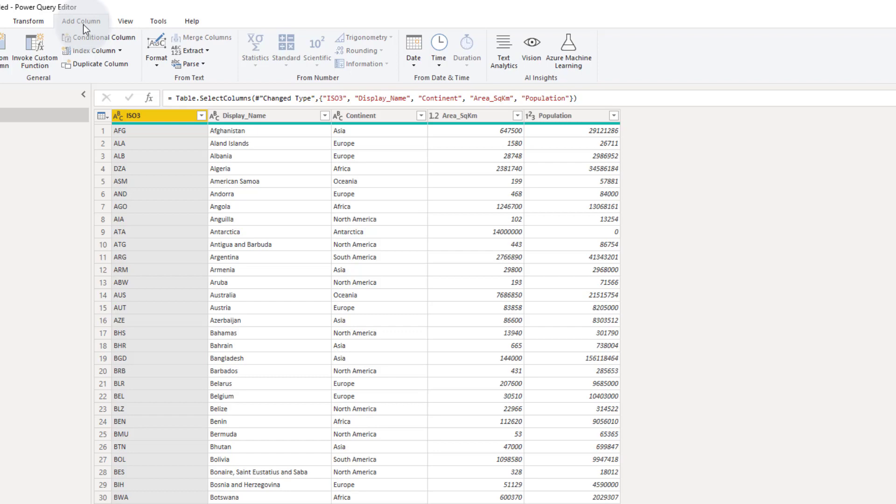
{"action": "left_click", "coordinate": [566, 117]}
{"action": "left_click", "coordinate": [446, 113], "text": "ctrl"}
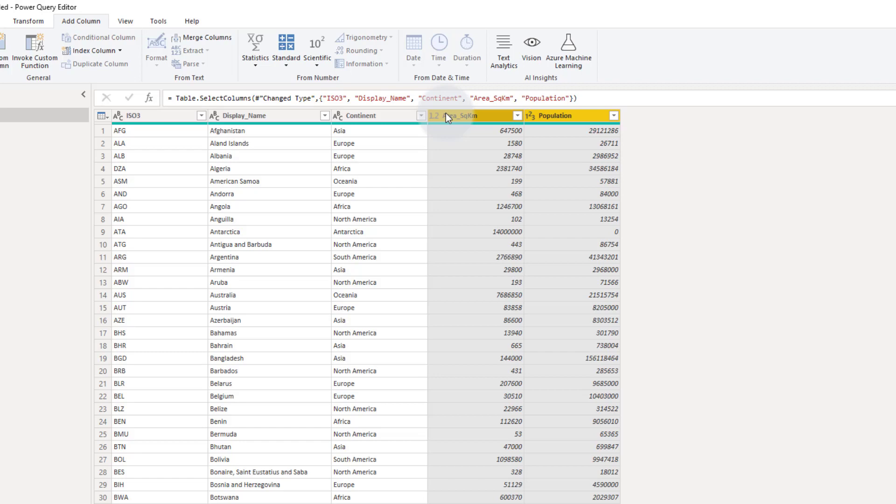
{"action": "left_click", "coordinate": [290, 55]}
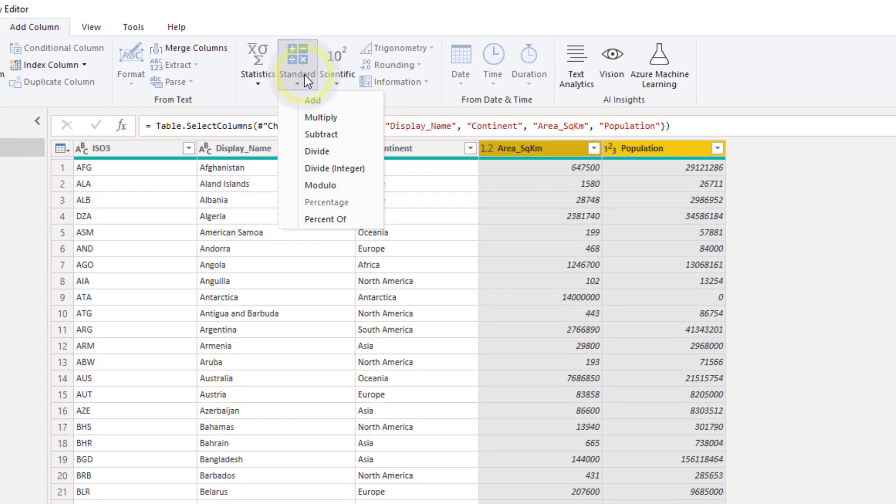
{"action": "left_click", "coordinate": [311, 152]}
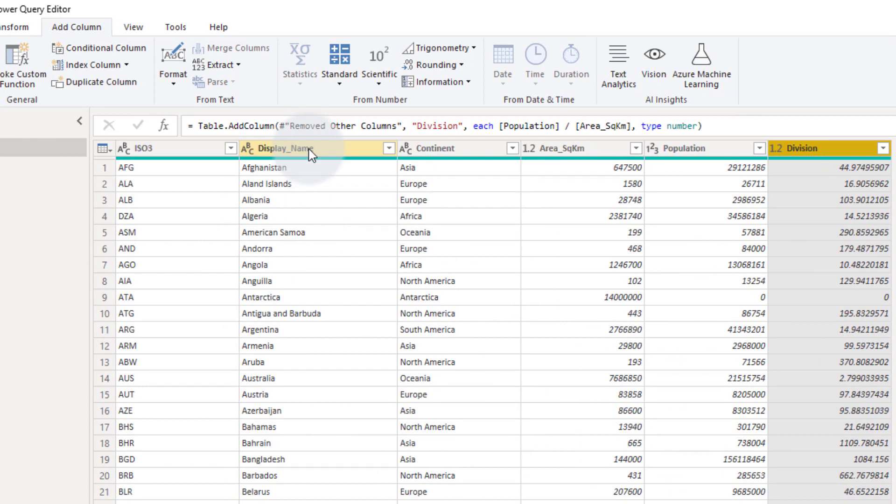
Rename the Display_Name column to Country
{"action": "double_click", "coordinate": [312, 149]}
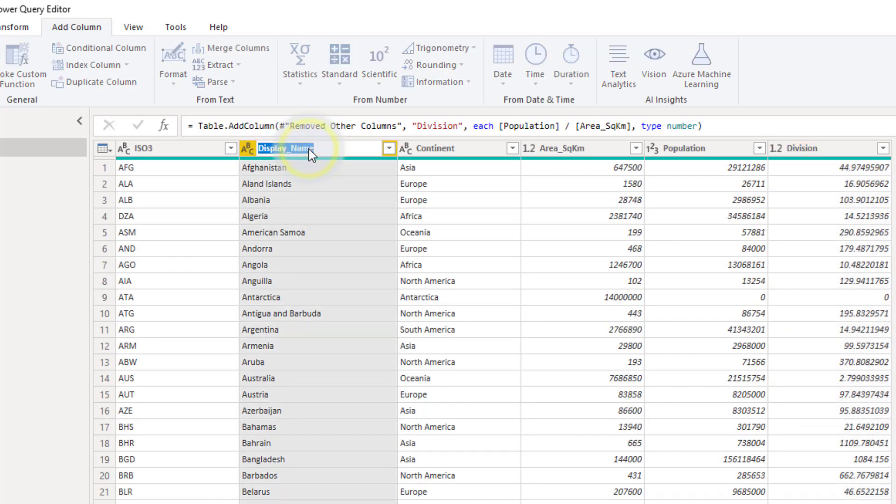
{"action": "right_click", "coordinate": [325, 150]}
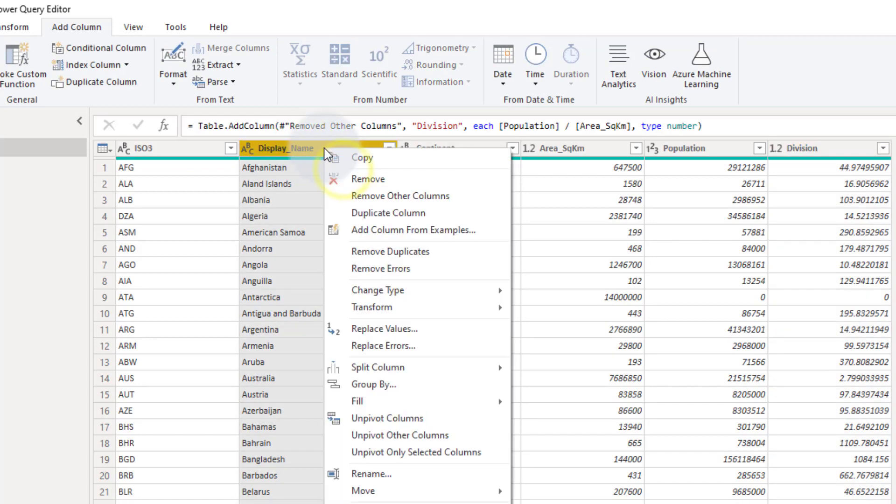
{"action": "left_click", "coordinate": [382, 475]}
{"action": "type", "text": "Cpo"}
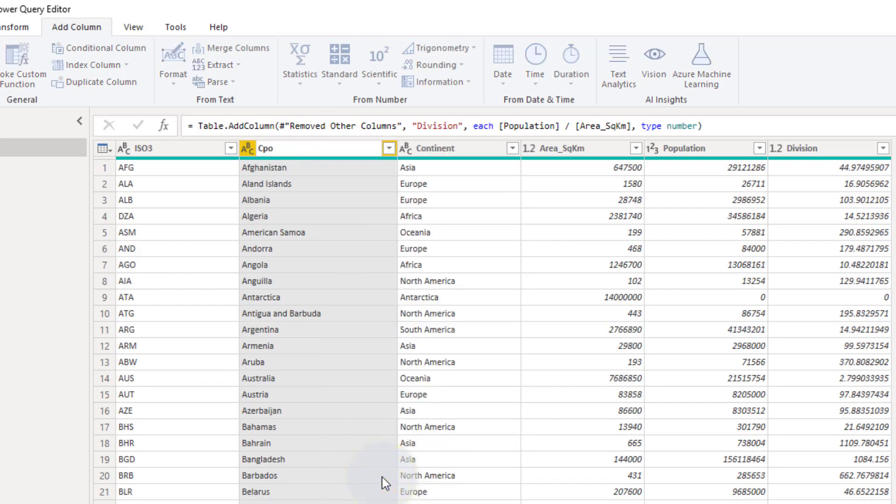
{"action": "key", "text": "BackSpace"}
{"action": "key", "text": "BackSpace"}
{"action": "type", "text": "ountry"}
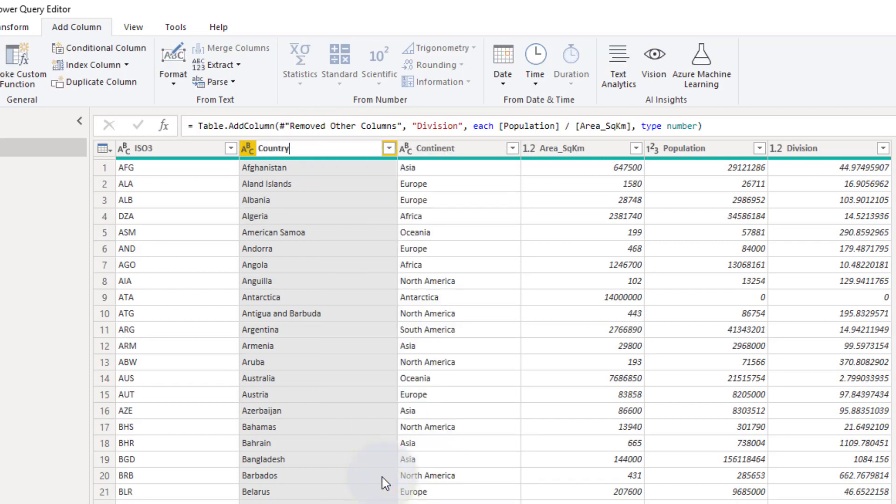
{"action": "key", "text": "Return"}
Rename the Area_SqKm column to Area
{"action": "double_click", "coordinate": [583, 148]}
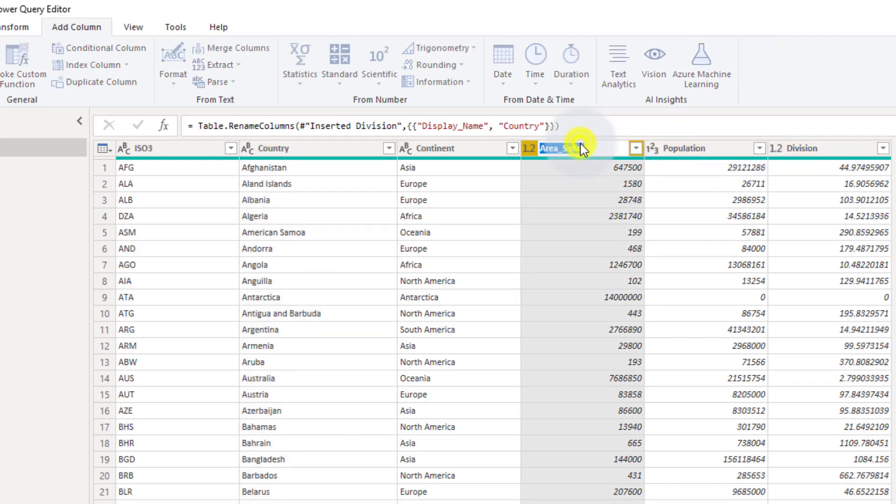
{"action": "type", "text": "Area"}
{"action": "key", "text": "Return"}
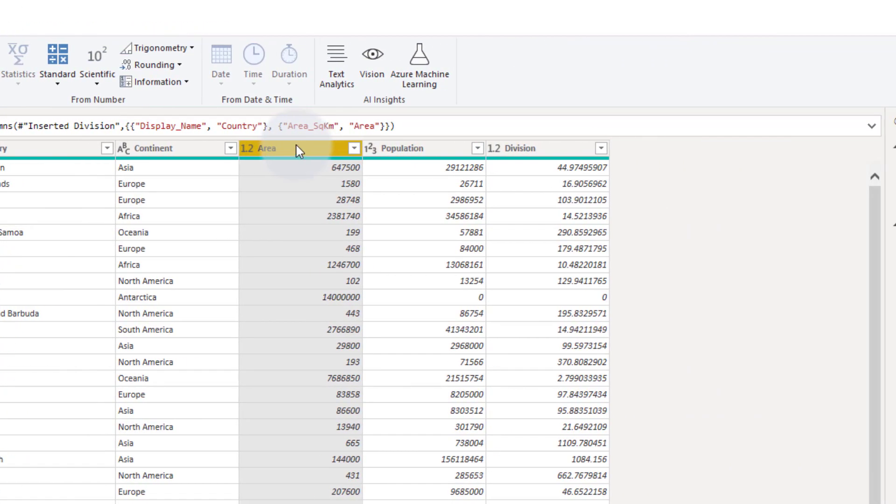
Rename the Division column to Population Density
{"action": "double_click", "coordinate": [534, 149]}
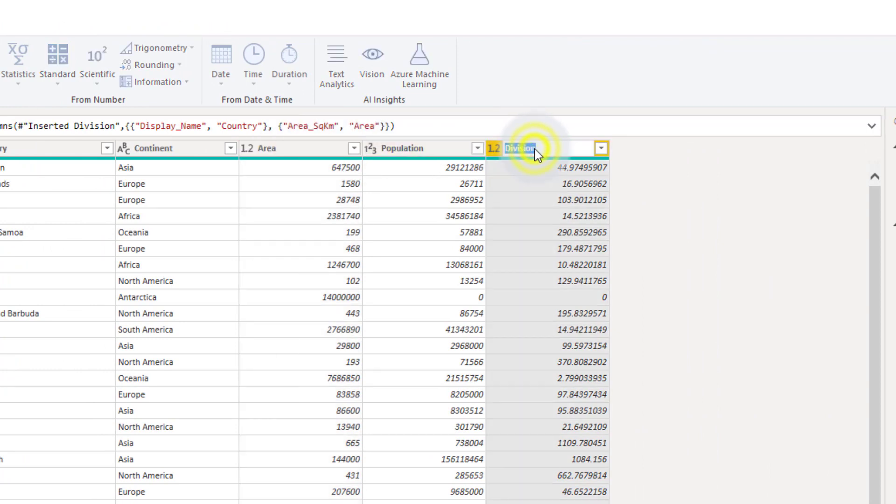
{"action": "type", "text": "Popula"}
{"action": "type", "text": "tion Density"}
{"action": "key", "text": "Return"}
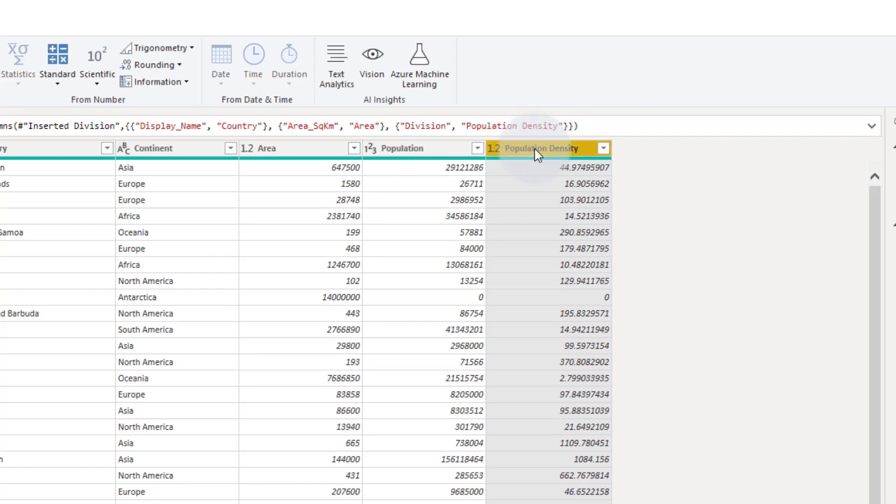